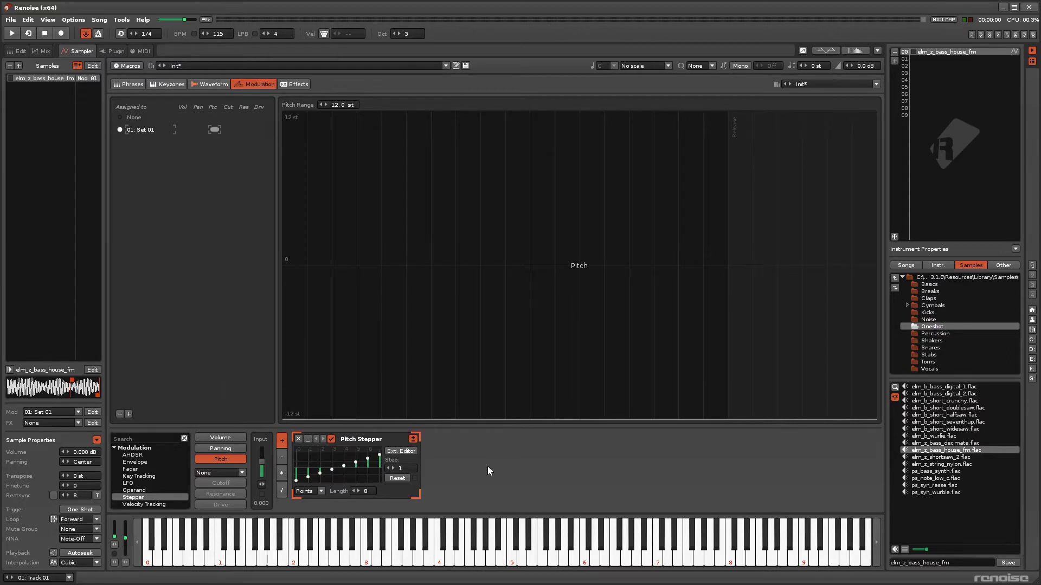
- Play several notes to audition the bass sample with the Pitch Stepper modulation
key(q)
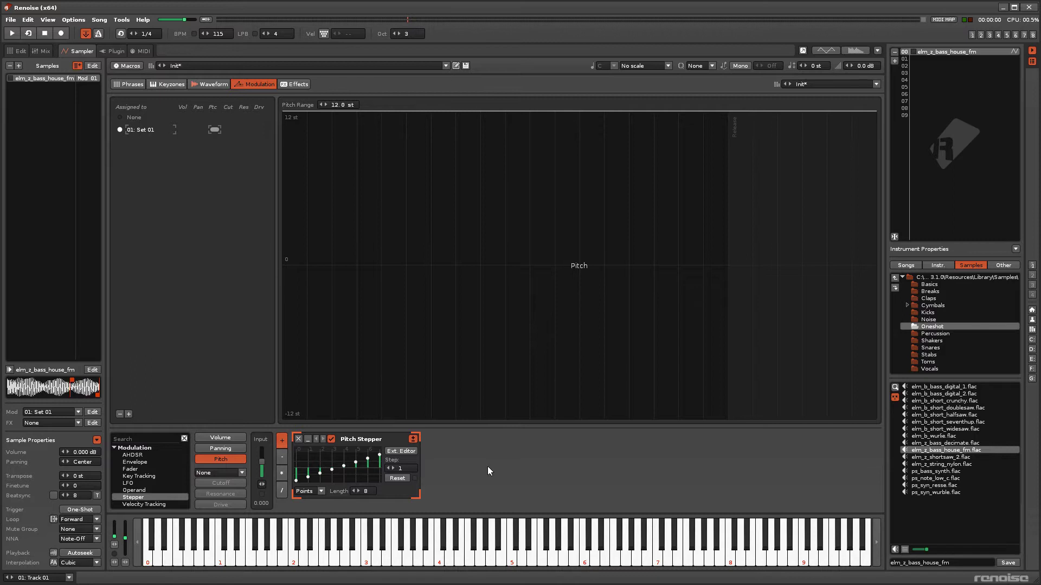
key(z)
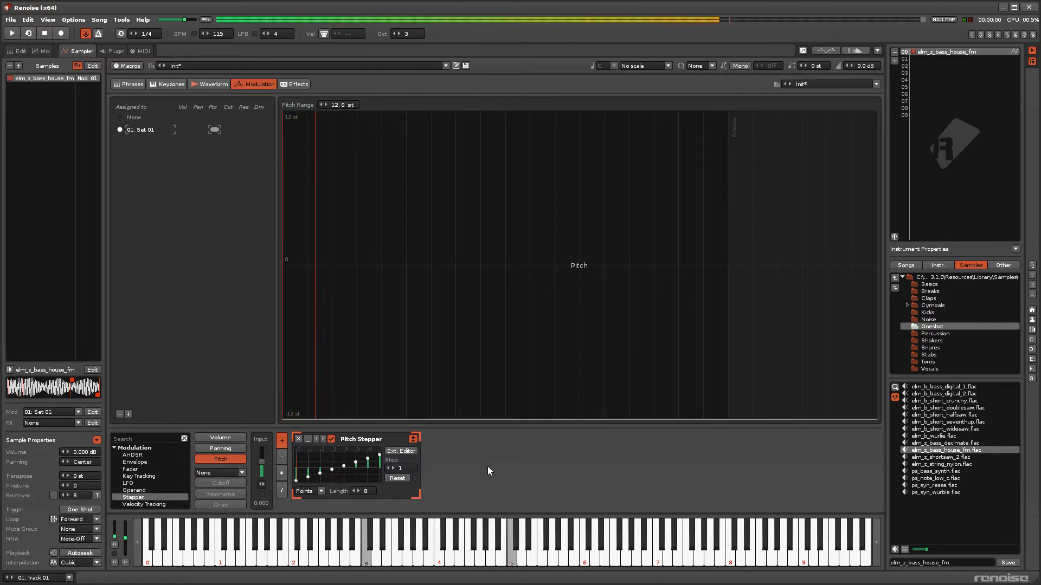
key(i)
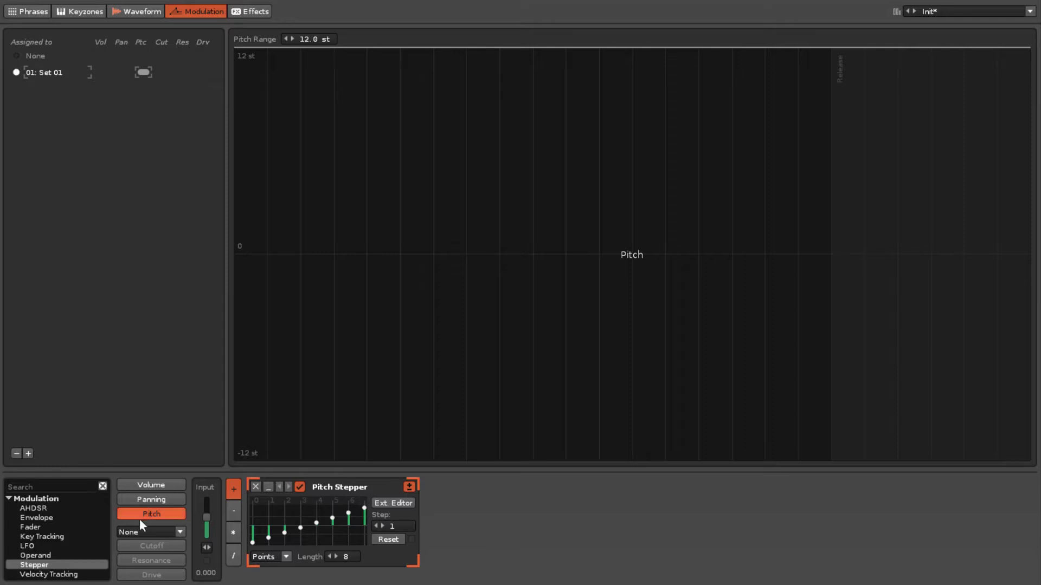
- Add a Fader after the Stepper in the pitch modulation chain and set its duration to 0.1 s
double_click(53, 525)
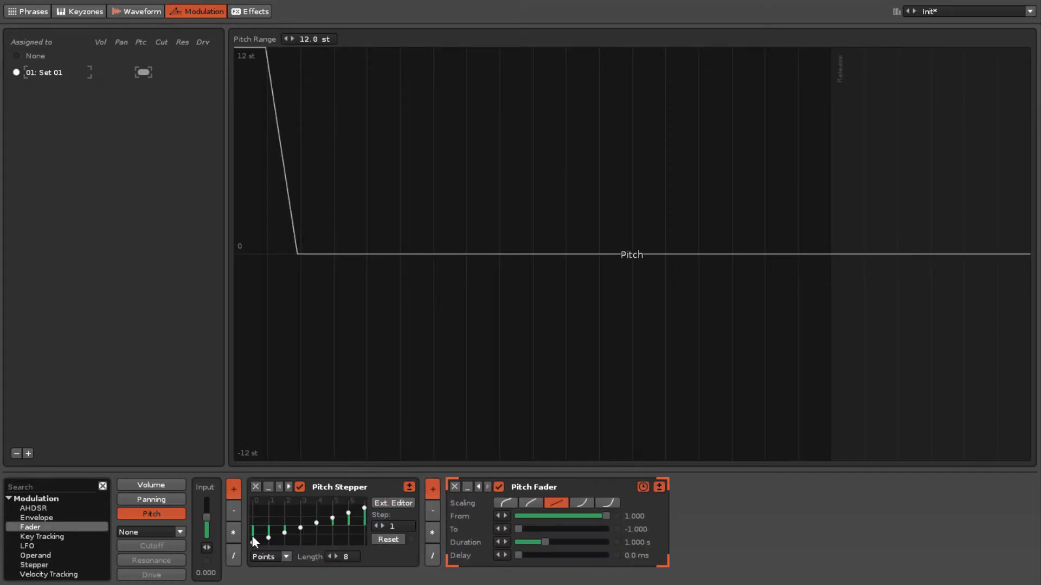
double_click(637, 542)
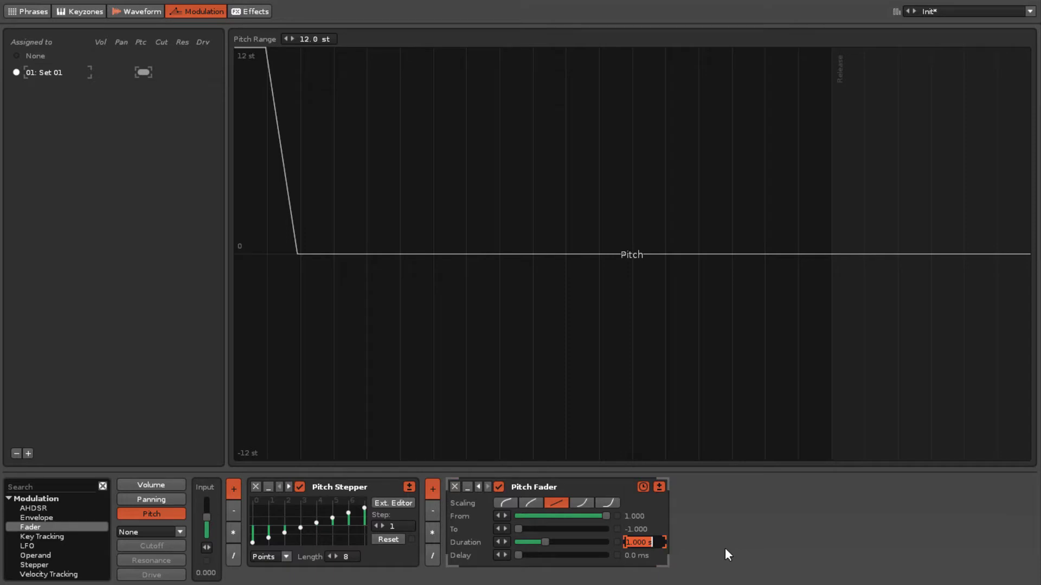
text(0.1)
key(Return)
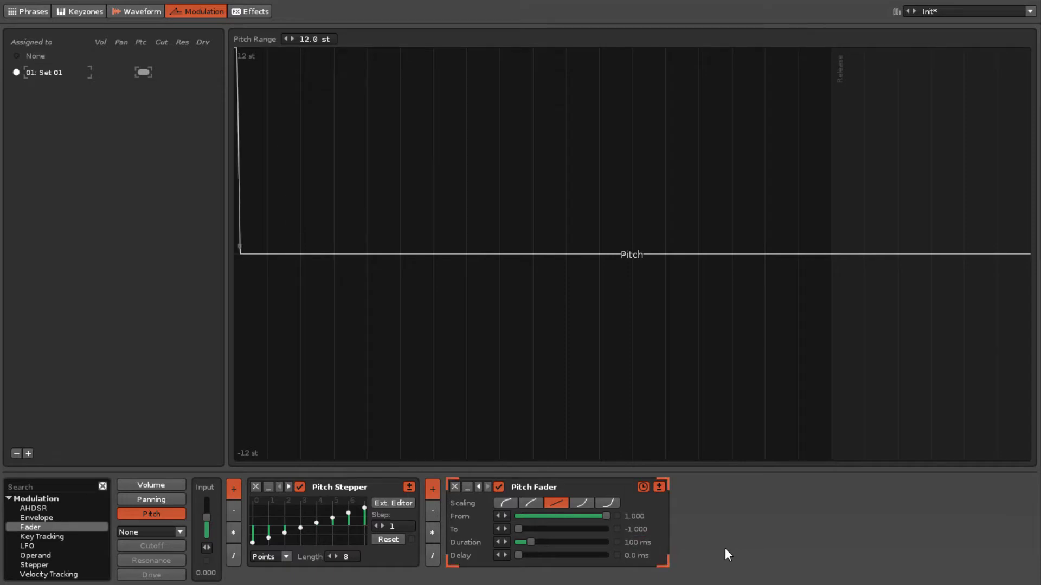
- Switch the Pitch Stepper and Pitch Fader to multiply, with the pitch input at 1.000 and the Fader unipolar
click(432, 533)
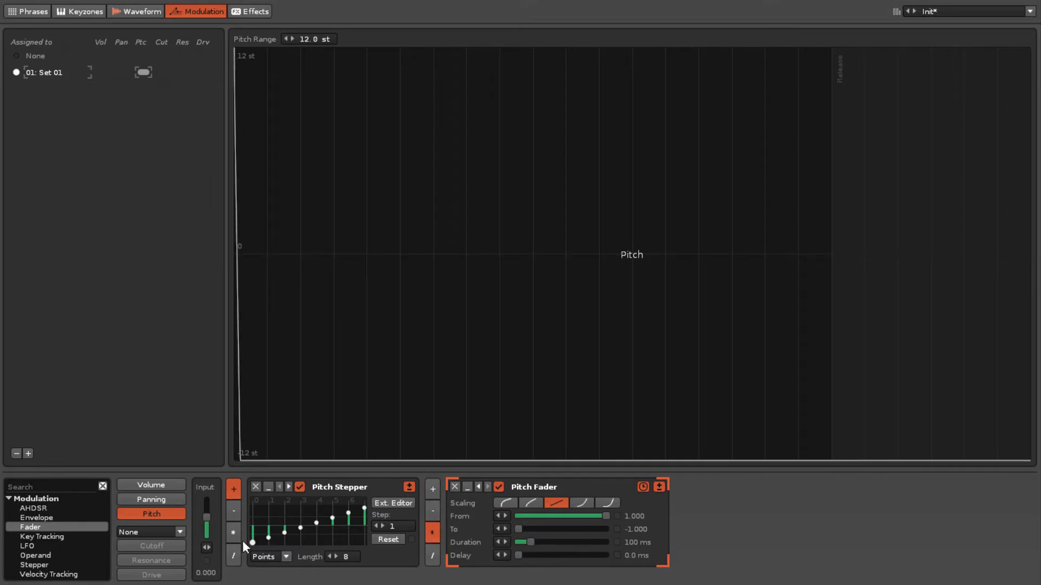
click(233, 532)
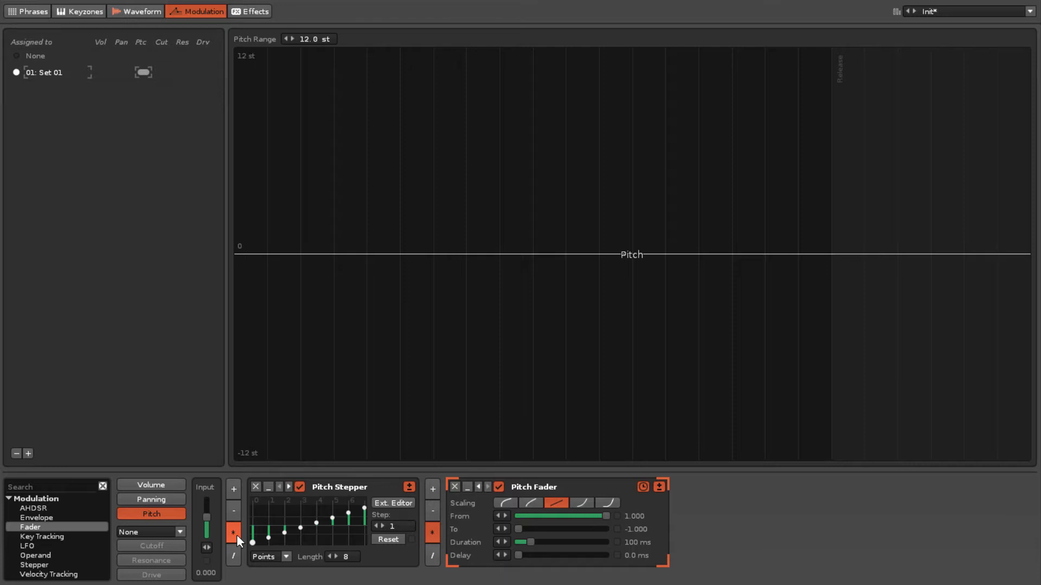
drag(204, 514, 204, 499)
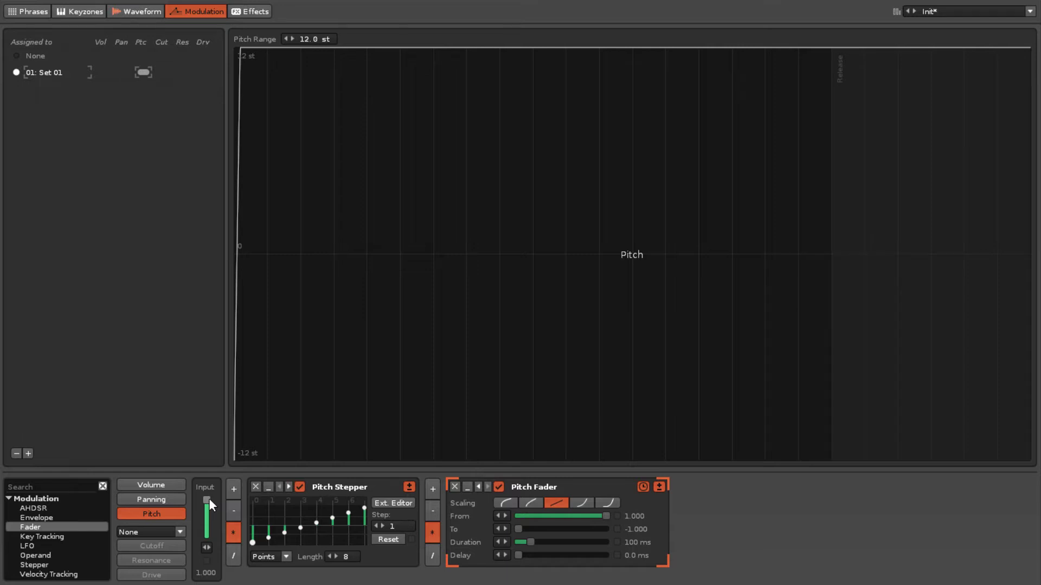
click(659, 486)
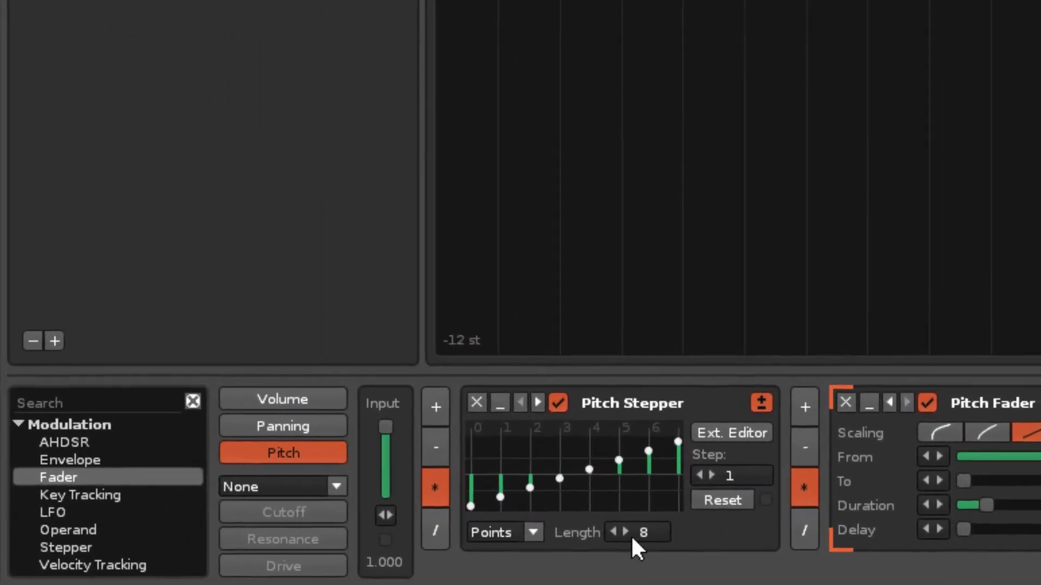
- Set the Pitch Stepper's length to 12
click(335, 556)
click(335, 556)
click(335, 557)
click(629, 532)
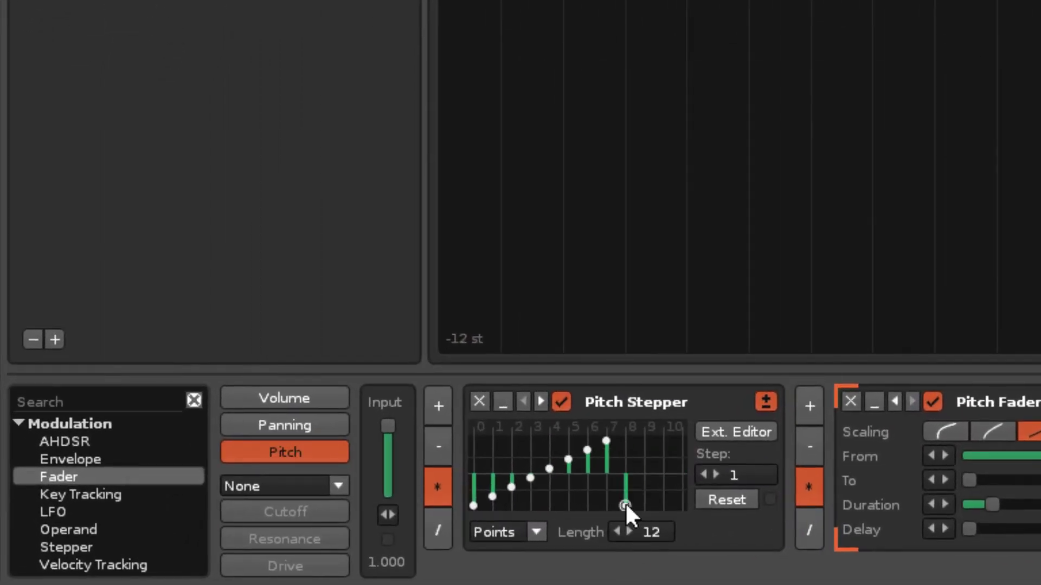
- Redraw the Pitch Stepper's points as an irregular pattern of high and low values and set its step mode to Rand
mouse_move(645, 453)
mouse_down()
mouse_move(664, 483)
mouse_move(680, 458)
mouse_up()
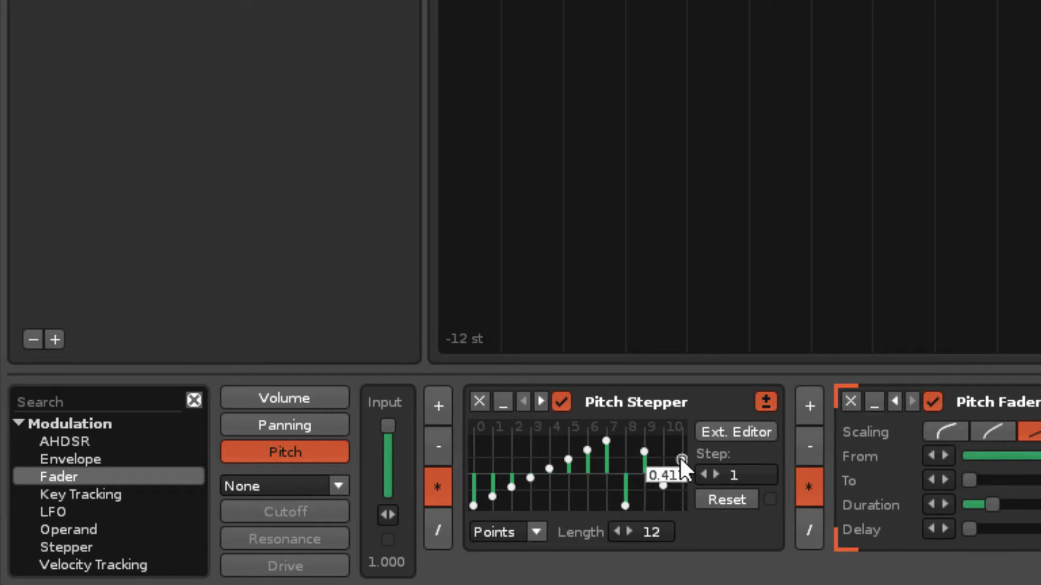
drag(587, 450, 585, 503)
mouse_move(511, 487)
mouse_down()
mouse_move(512, 441)
mouse_move(492, 457)
mouse_move(547, 503)
mouse_up()
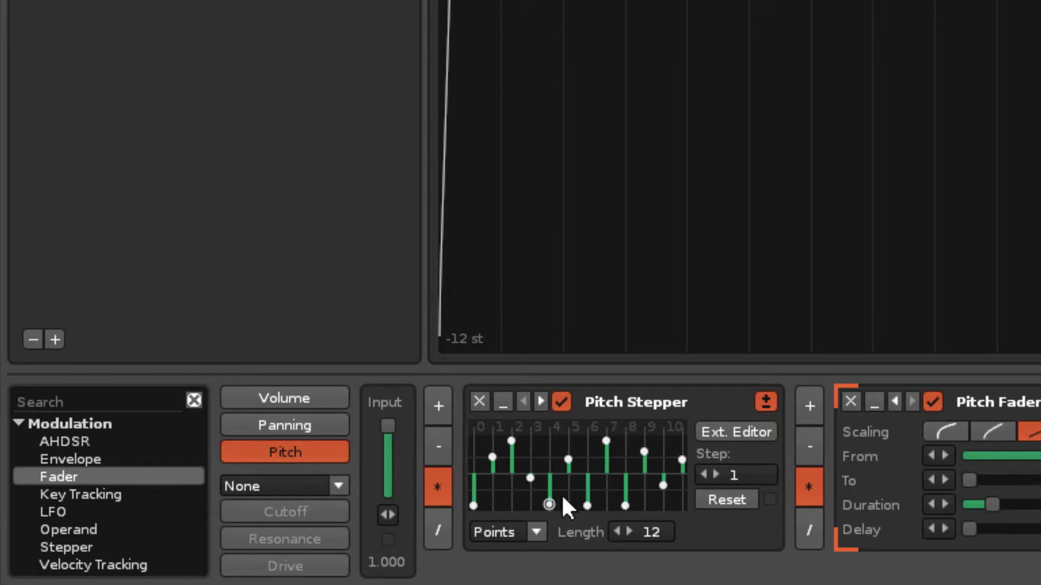
click(703, 474)
click(703, 474)
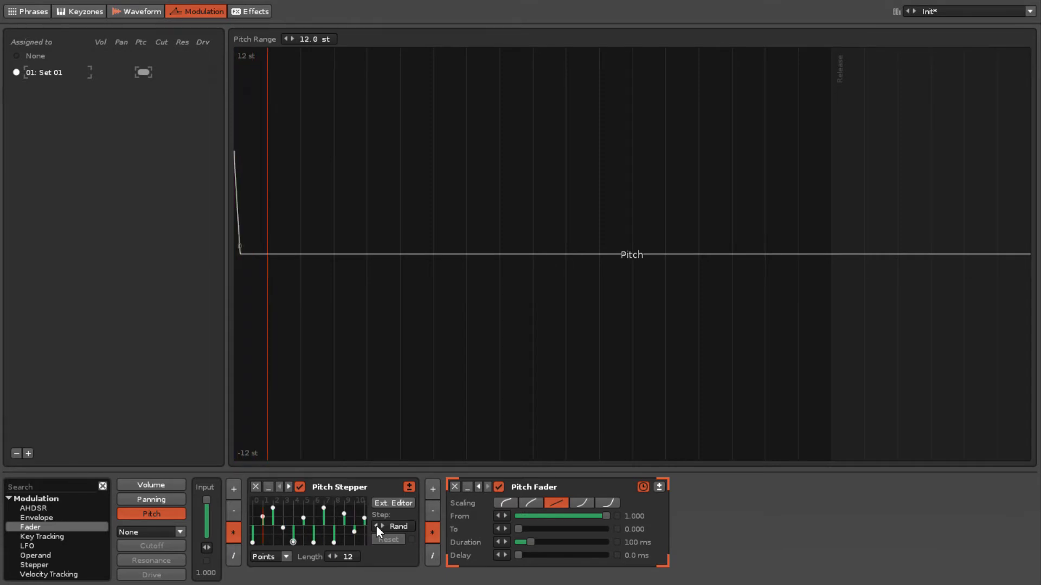
- Replace the Pitch Stepper with a multiplying LFO in random mode, with frequency 0.00195 Hz and amplitude 1.000
click(255, 487)
double_click(24, 546)
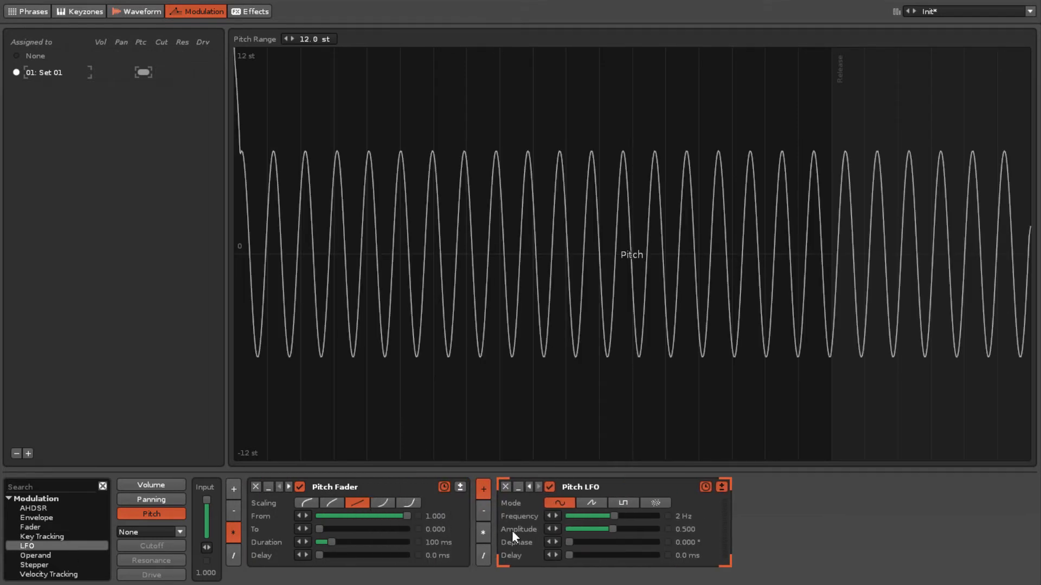
click(657, 504)
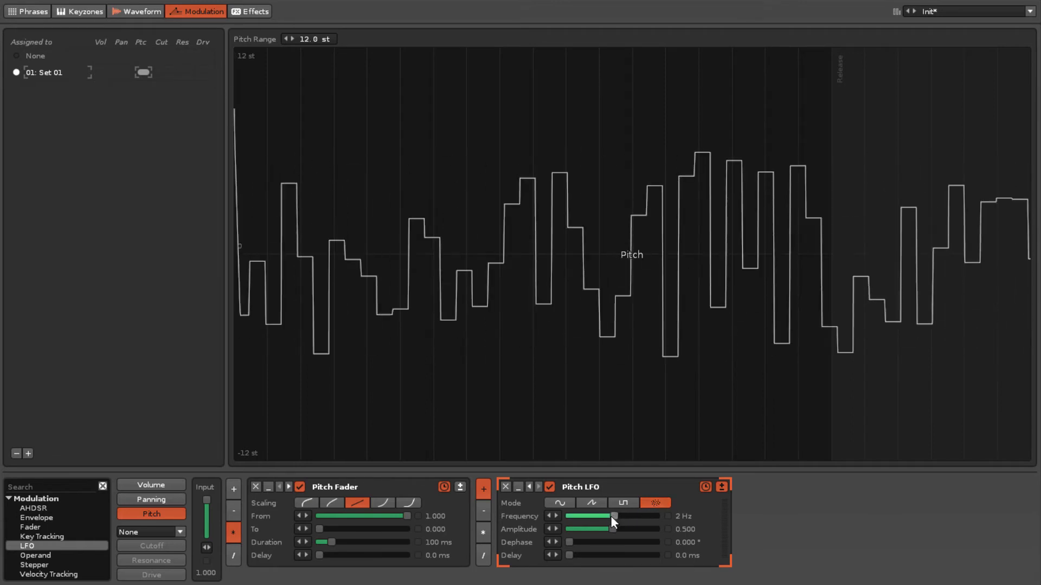
drag(611, 516, 659, 531)
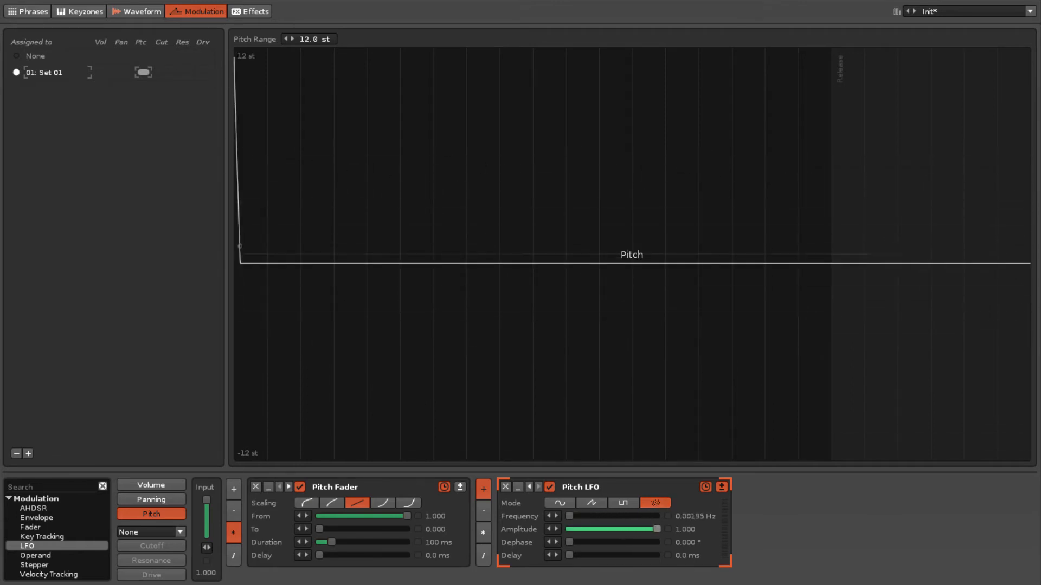
click(483, 536)
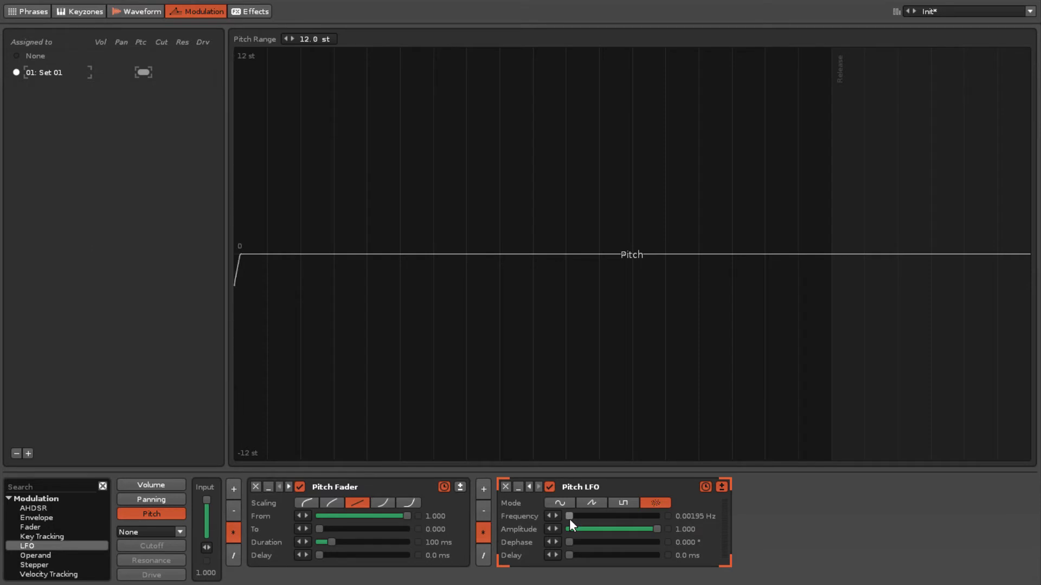
- Copy the Pitch Fader into the empty volume modulation chain
right_click(386, 486)
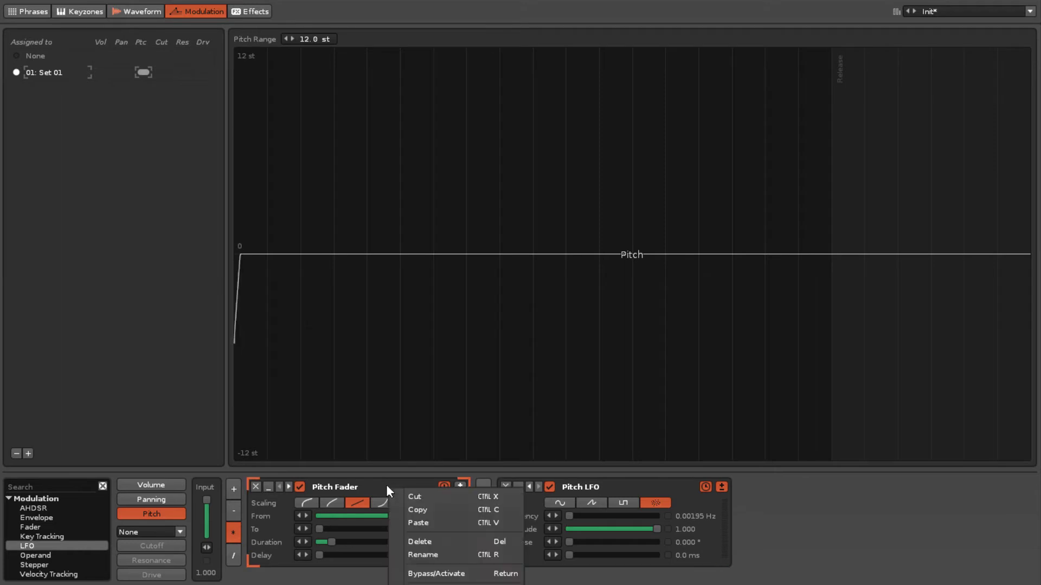
click(411, 506)
click(161, 484)
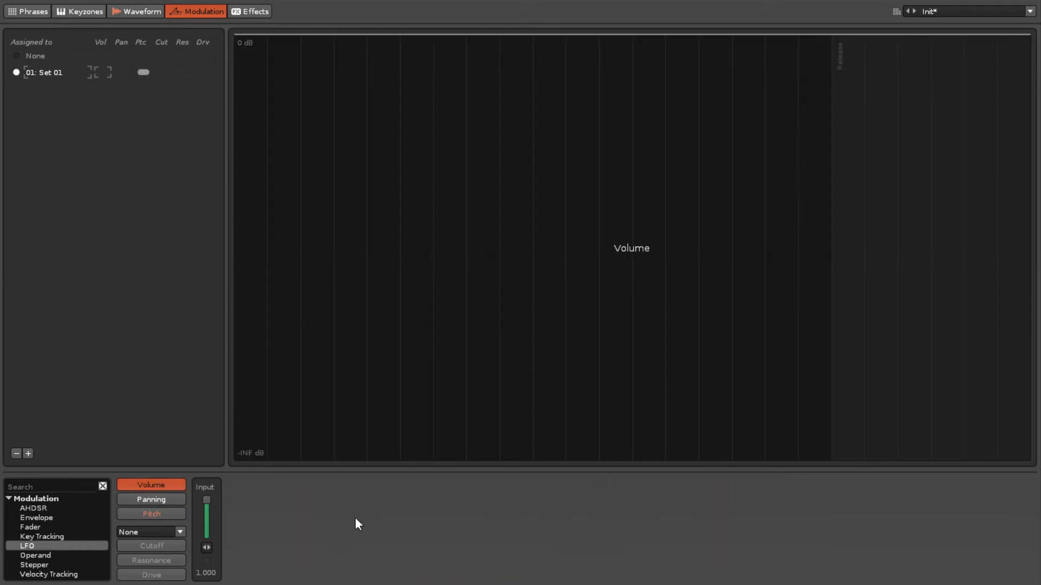
right_click(376, 521)
click(402, 548)
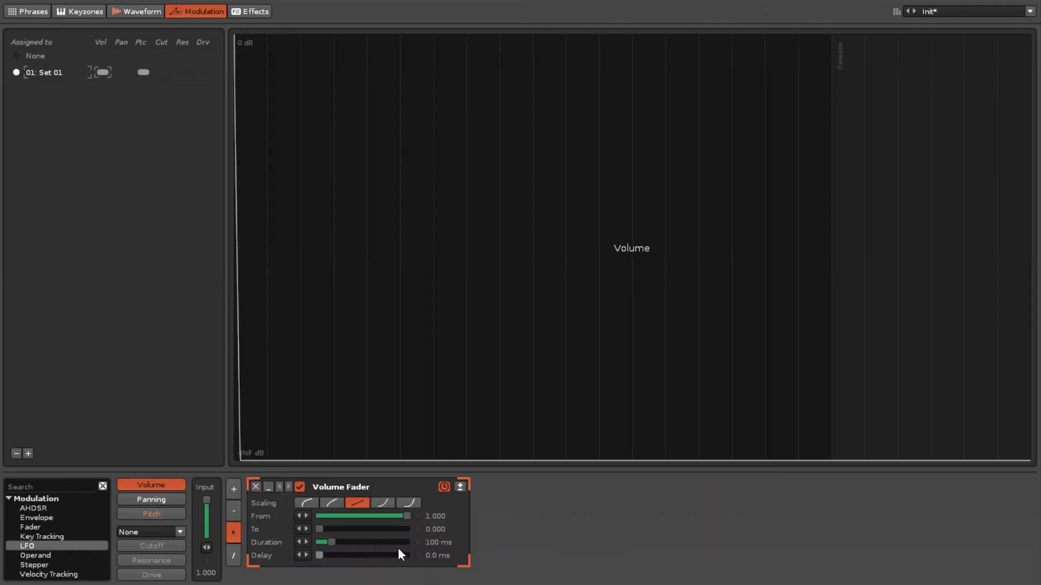
- Copy the Pitch LFO into the volume modulation chain after the Volume Fader
click(162, 513)
right_click(627, 486)
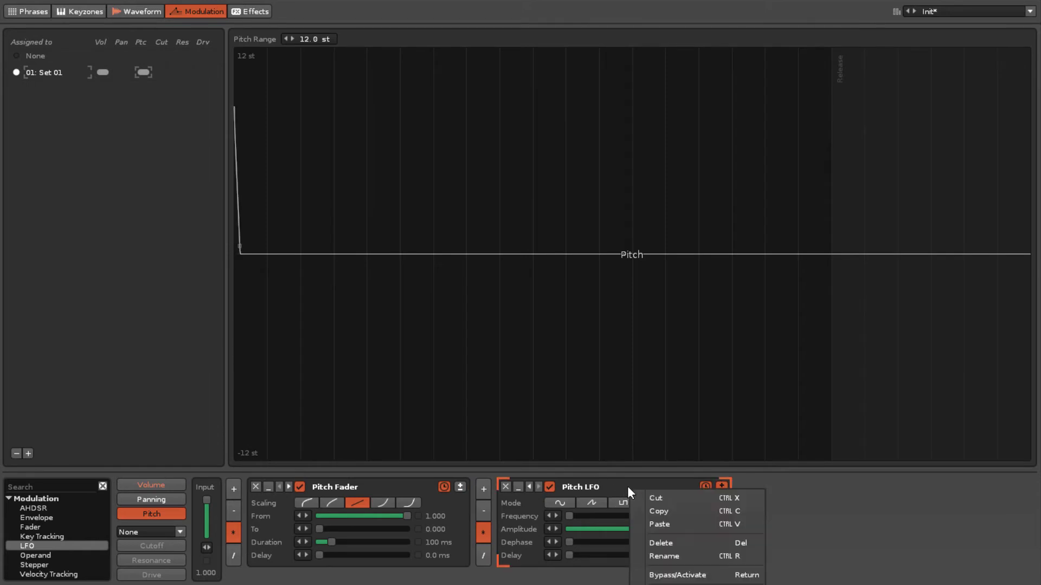
click(656, 511)
click(170, 484)
right_click(512, 492)
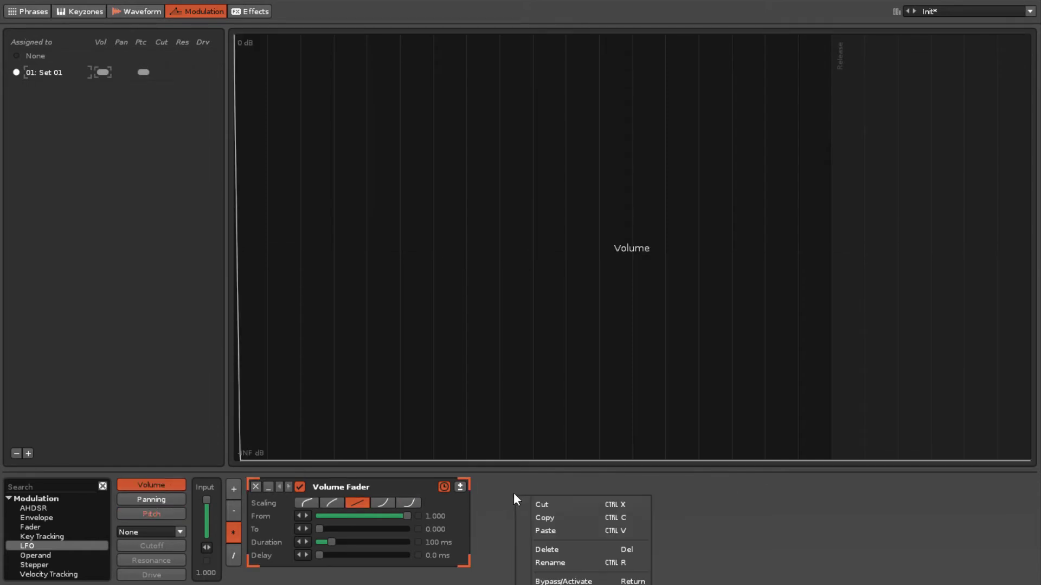
click(554, 525)
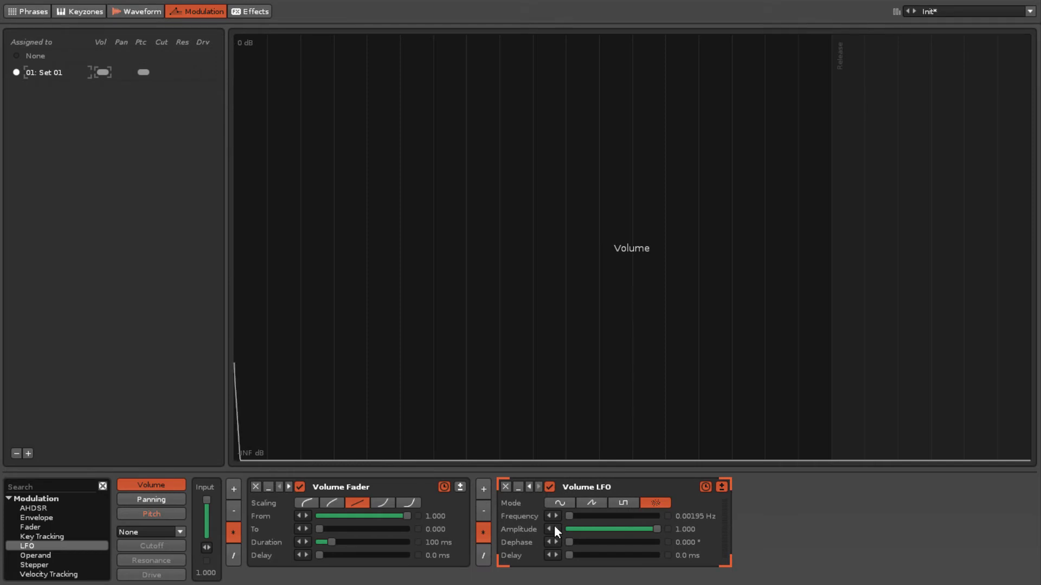
- Compare the pitch and panning modulation graphs and their input levels
click(161, 512)
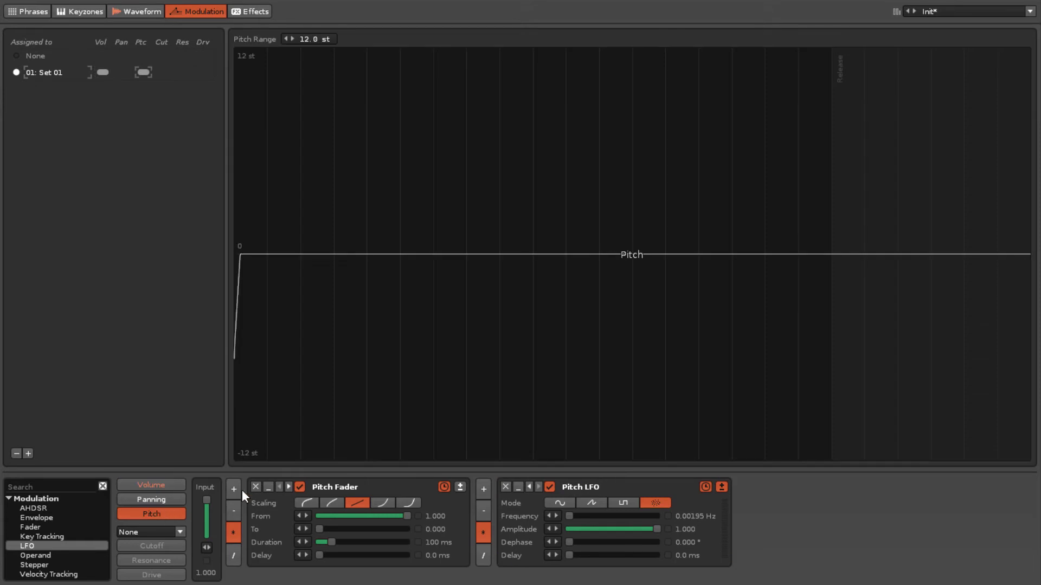
click(181, 501)
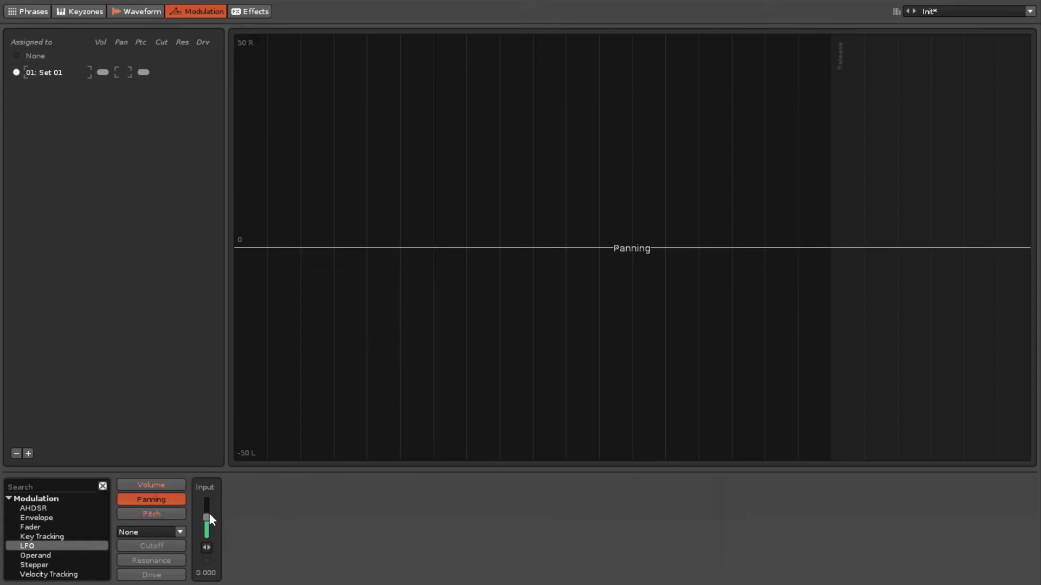
drag(209, 519, 240, 532)
click(176, 515)
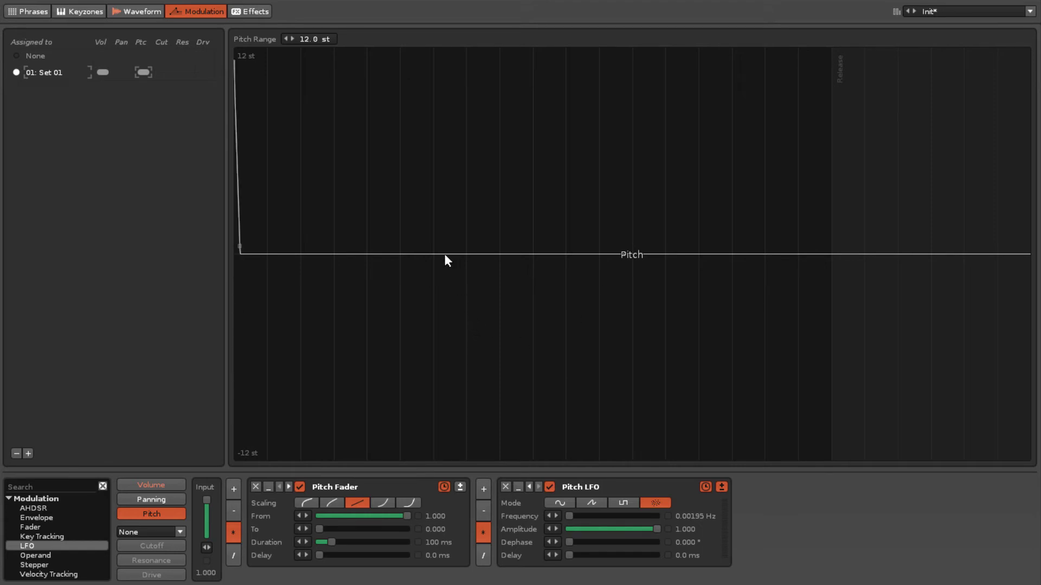
click(176, 501)
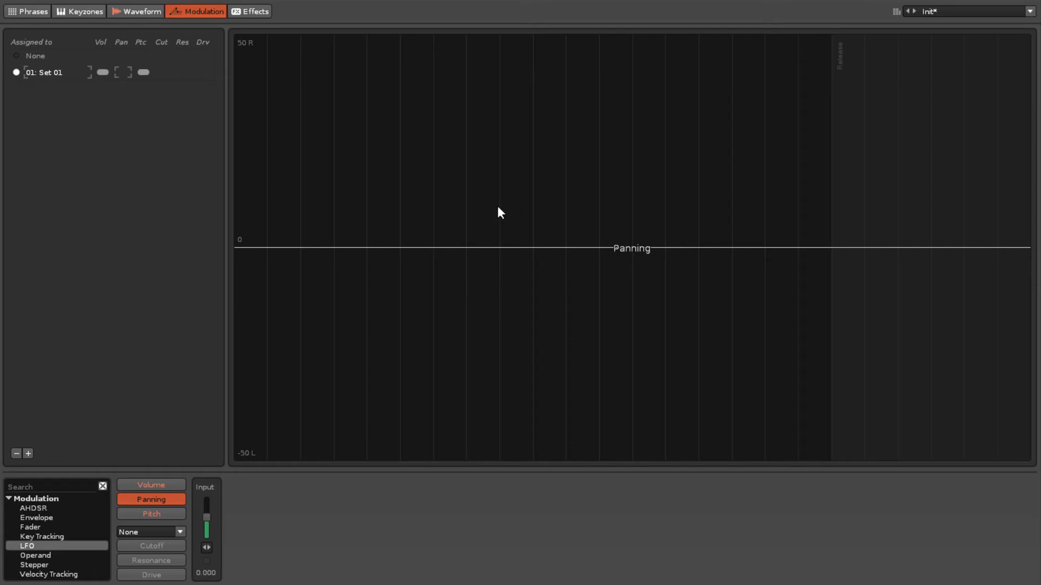
- Append an Operand in add mode to the volume modulation chain and lower its value to about 0.736
click(177, 485)
double_click(67, 555)
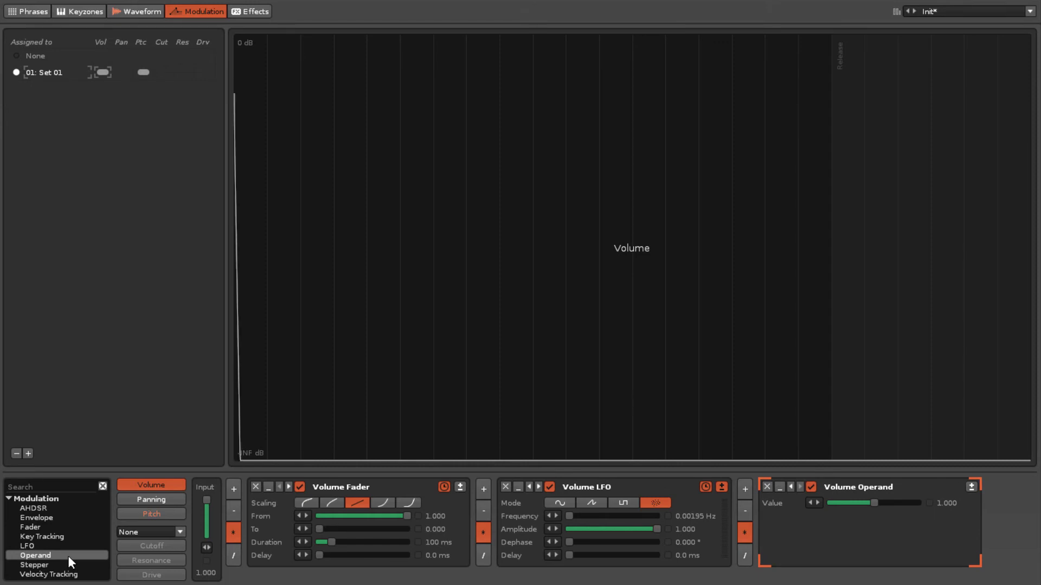
click(745, 488)
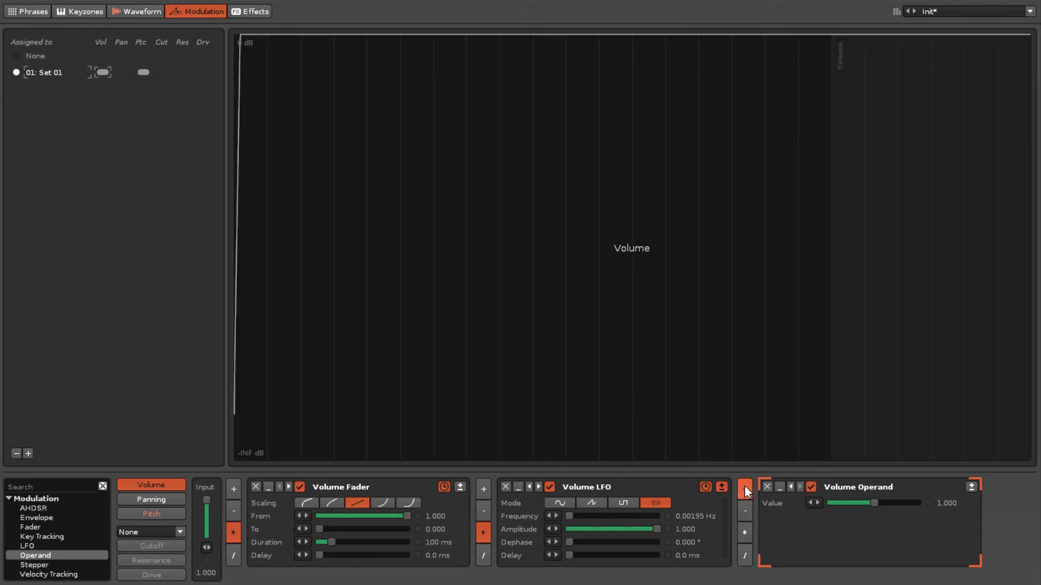
mouse_move(874, 503)
mouse_down()
mouse_move(891, 503)
mouse_move(862, 503)
mouse_up()
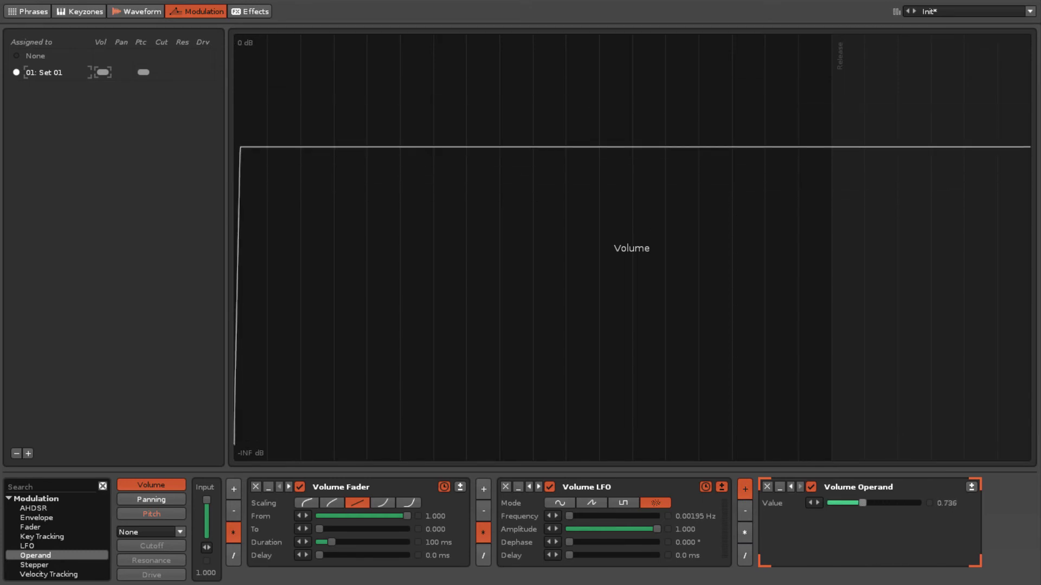
- Set the volume modulation input to 0.25 and the Volume Operand's value to 0.75
click(206, 573)
text(.25)
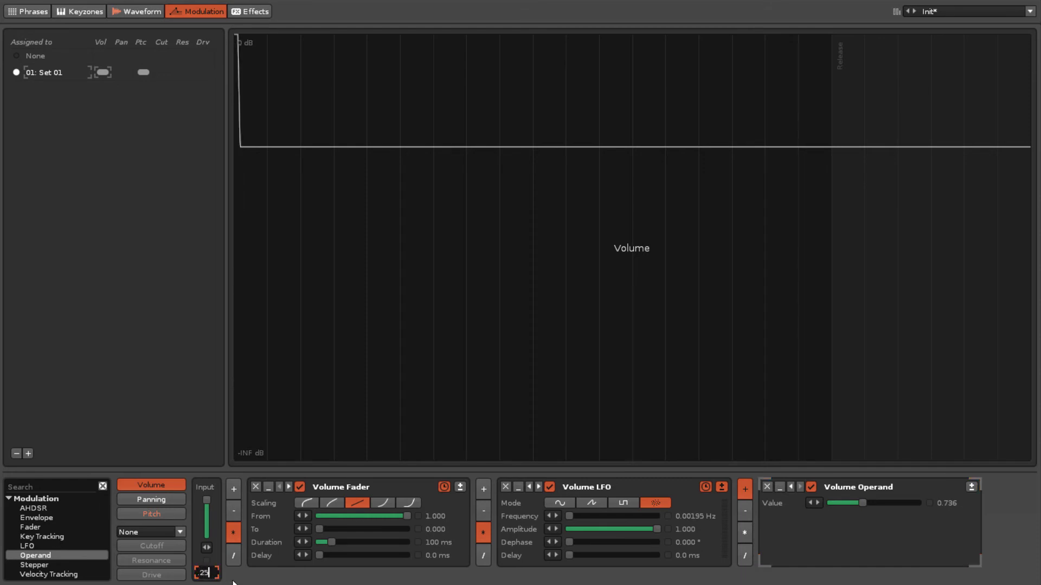
key(Return)
click(954, 503)
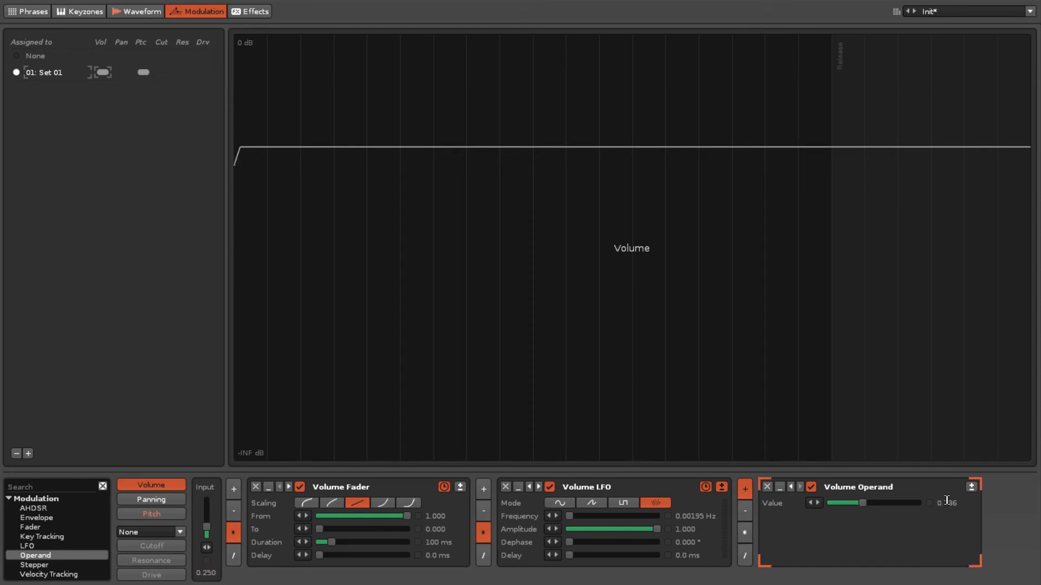
key(BackSpace)
text(.75)
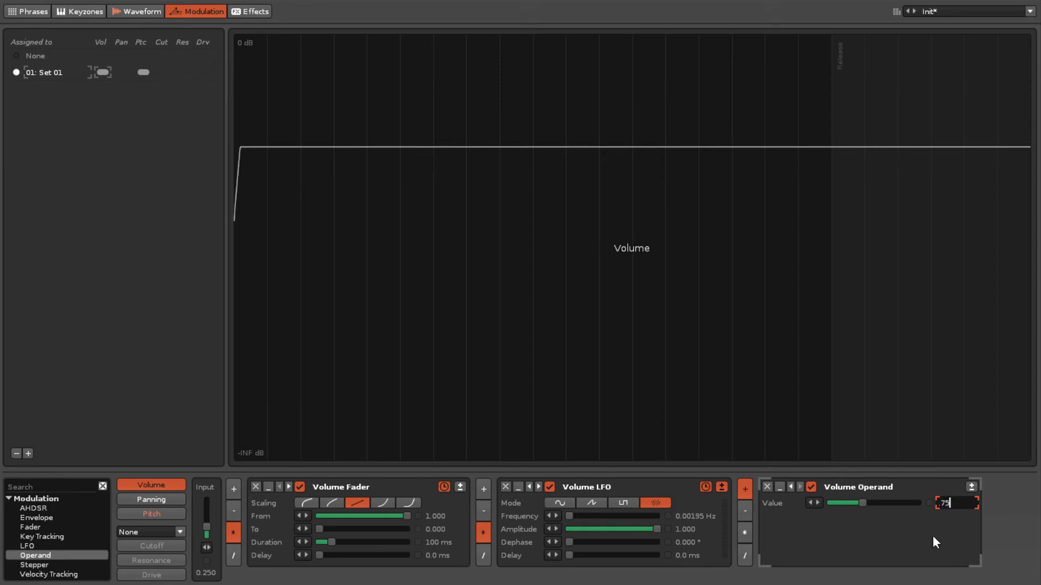
key(Return)
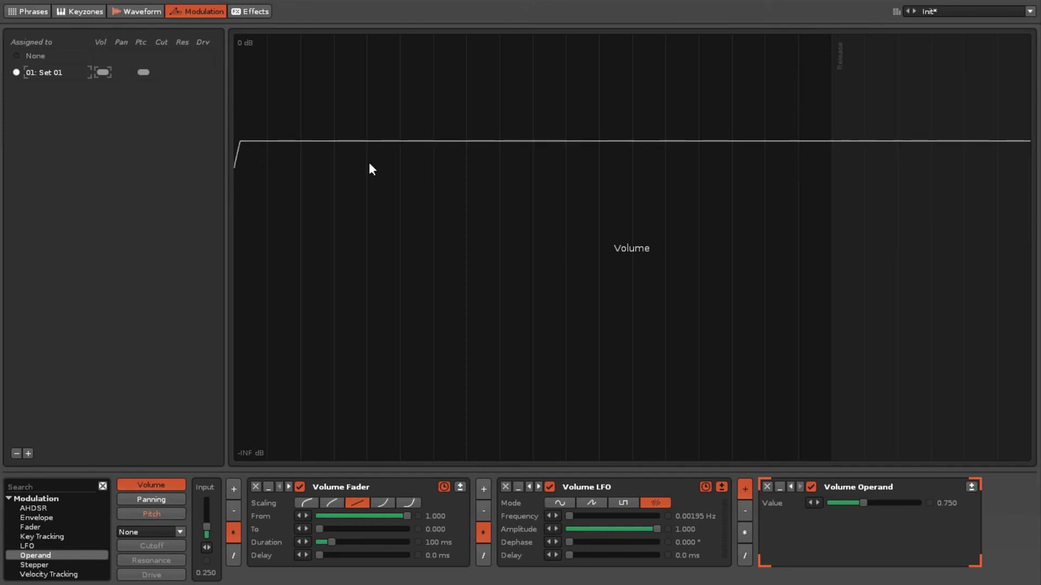
- Inspect the bass sample's keyzone mapping and the volume in its sample properties
click(74, 10)
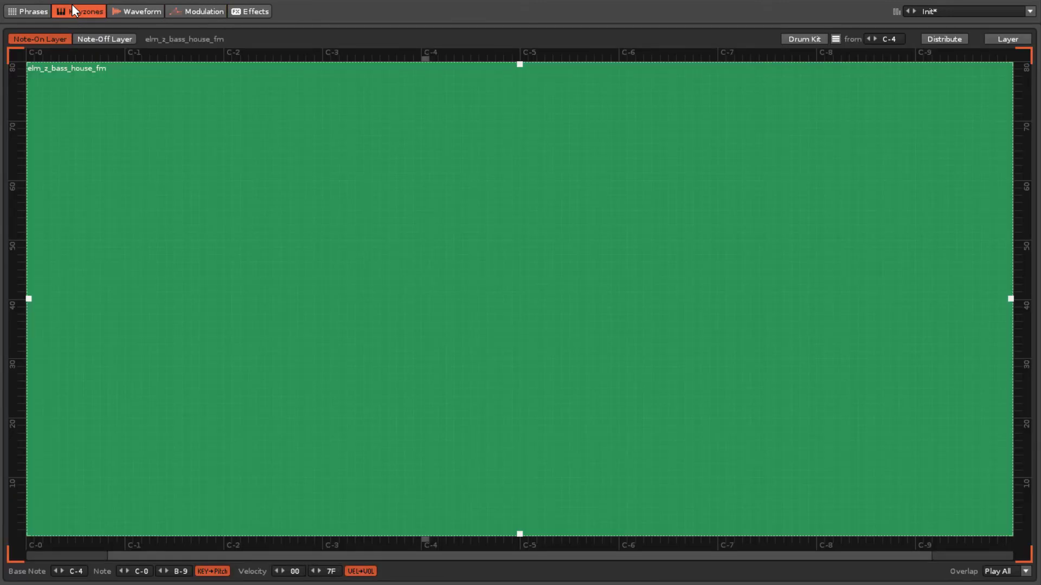
click(193, 13)
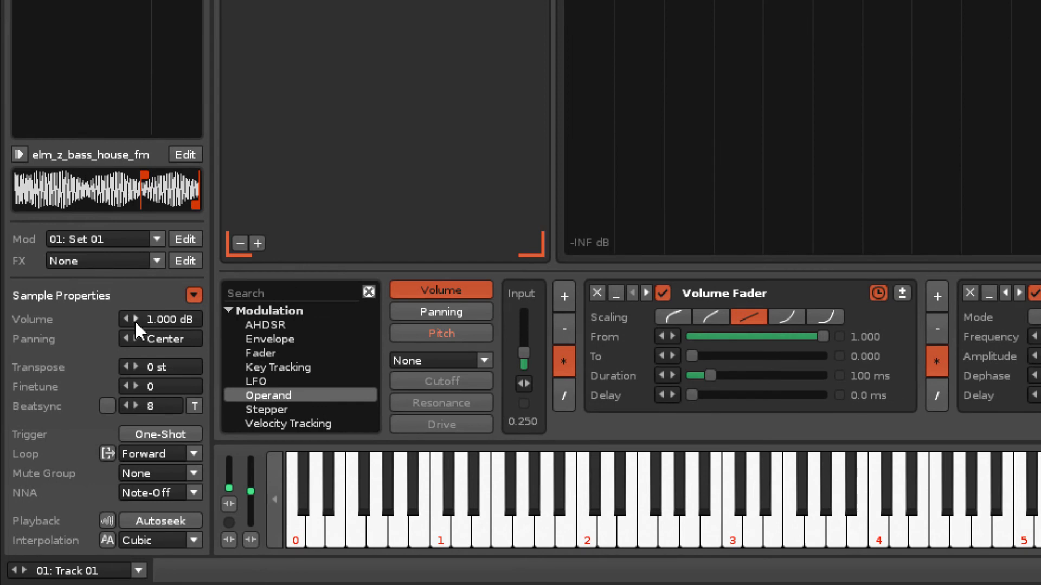
click(151, 319)
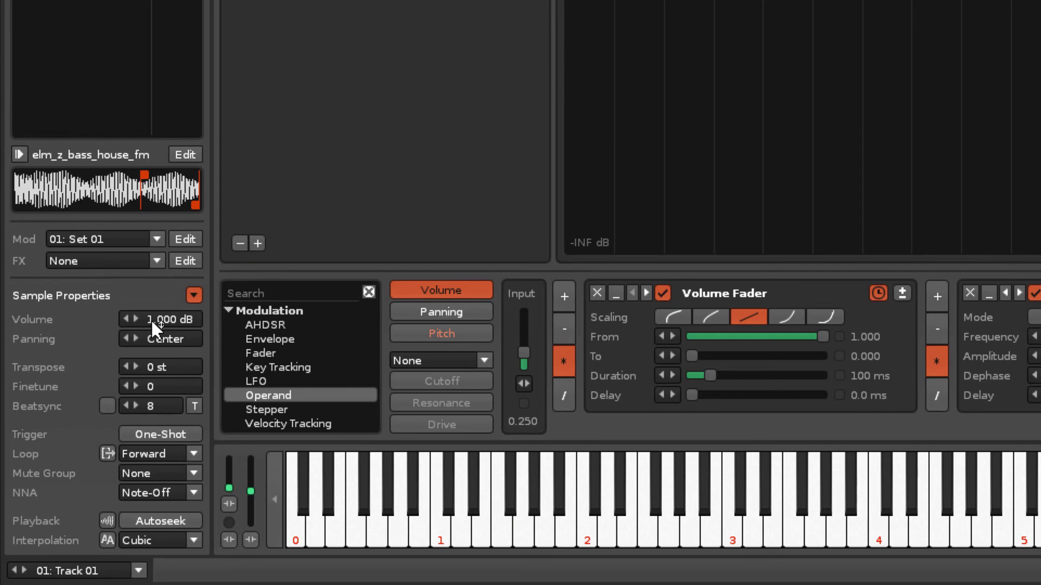
- Set the modulation set's filter type to Decimator, review its Frequency, BitDepth and Drive modulation, and return to Volume
click(484, 360)
click(459, 236)
click(463, 379)
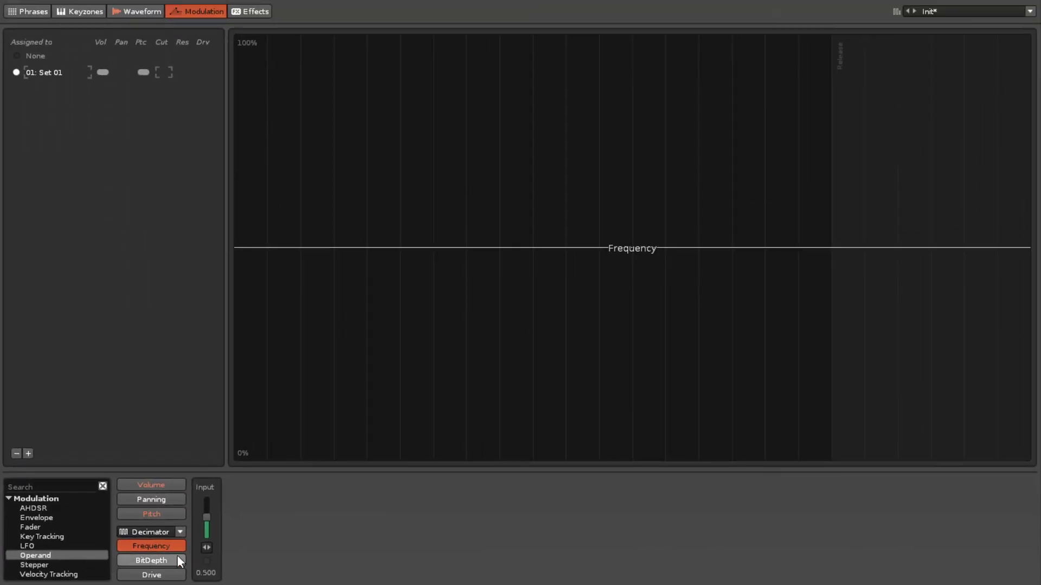
click(177, 561)
click(152, 575)
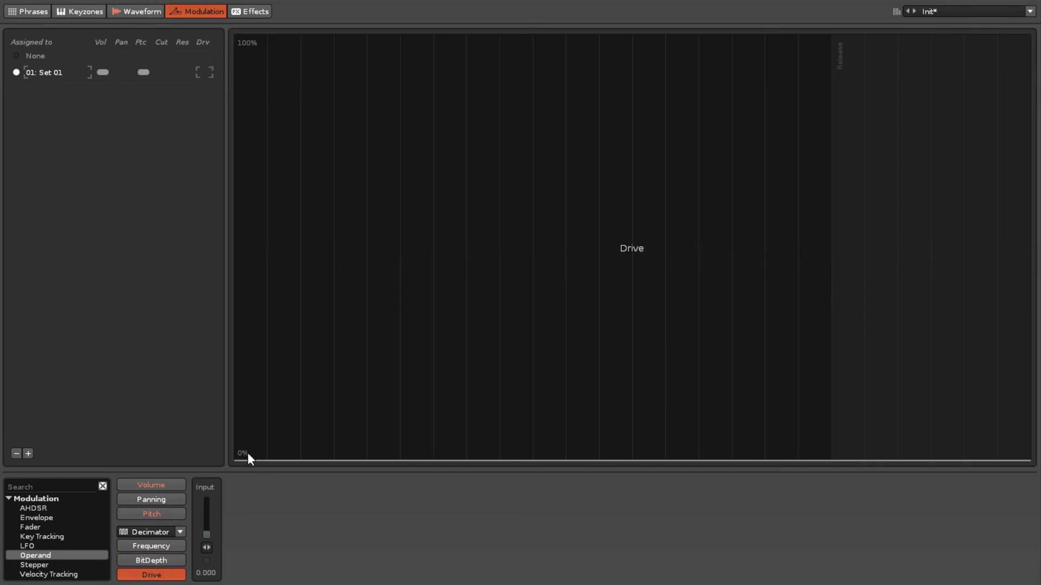
mouse_move(207, 535)
mouse_down()
mouse_move(207, 498)
mouse_move(207, 535)
mouse_up()
click(167, 486)
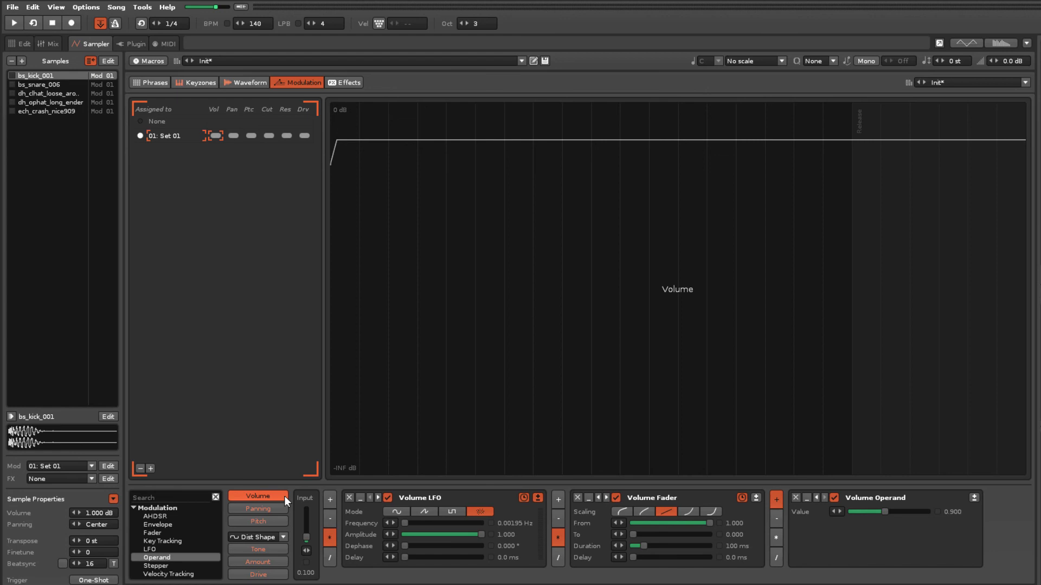
- Play the drum pattern and examine the kit's Volume, Panning, Pitch, Tone, Amount and Drive modulation graphs, ending with playback stopped
key(space)
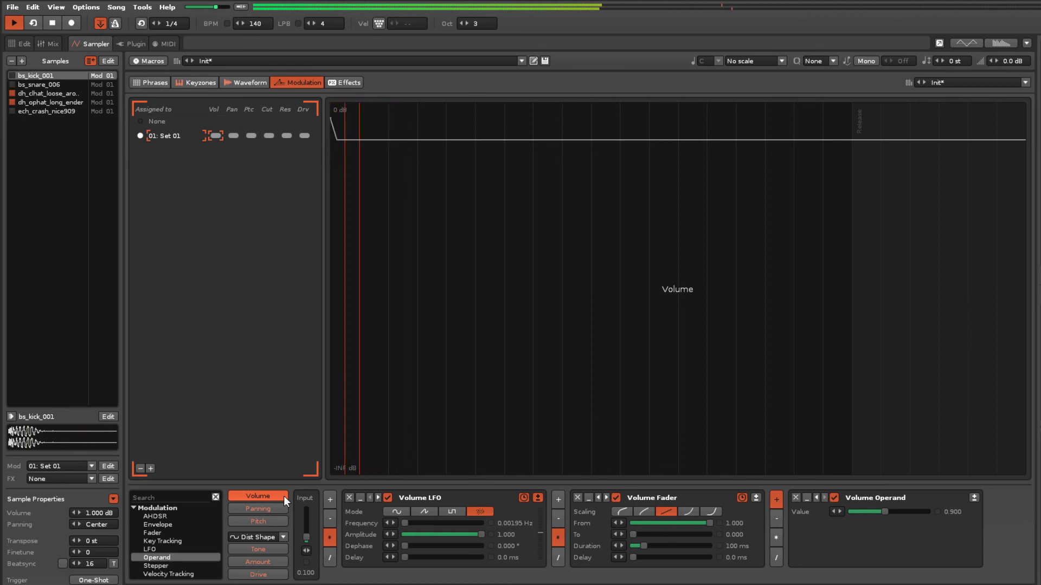
click(282, 509)
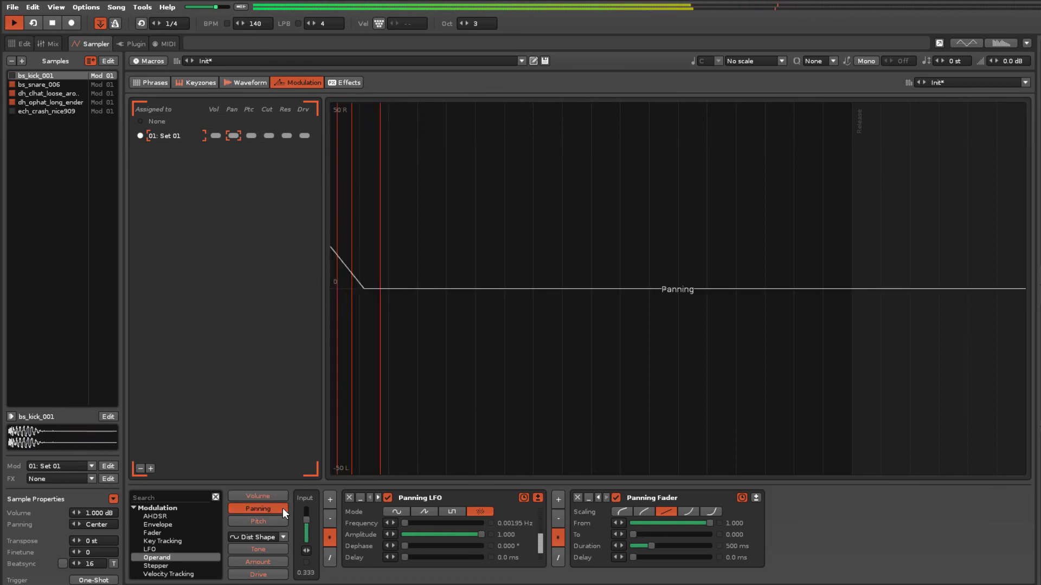
click(282, 519)
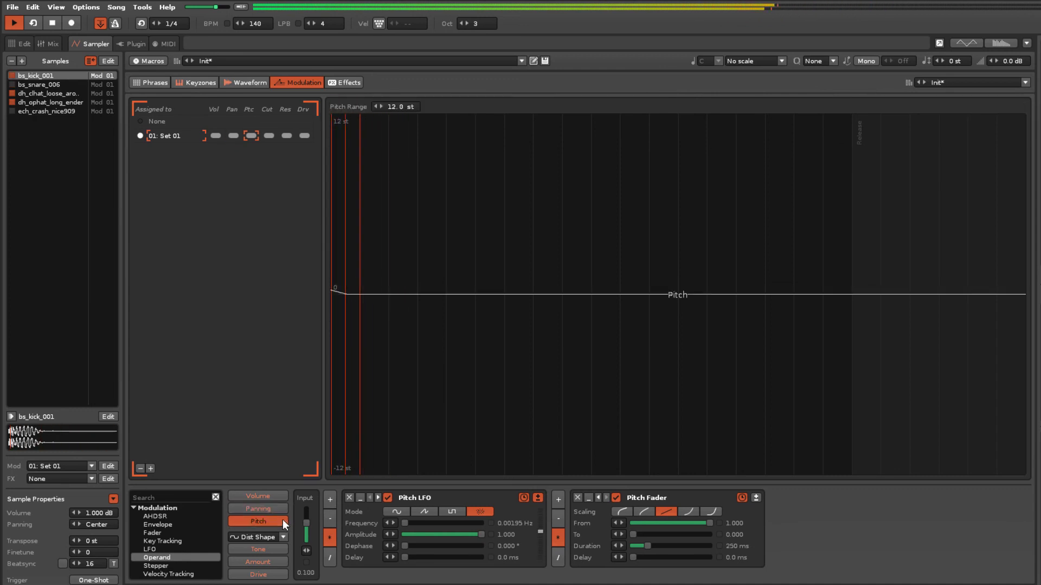
click(278, 548)
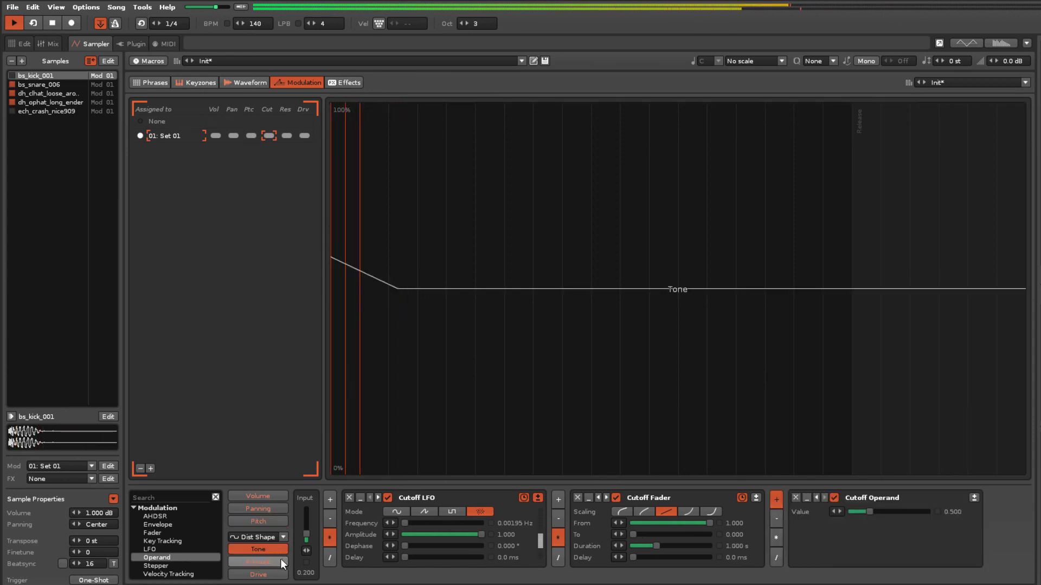
click(280, 559)
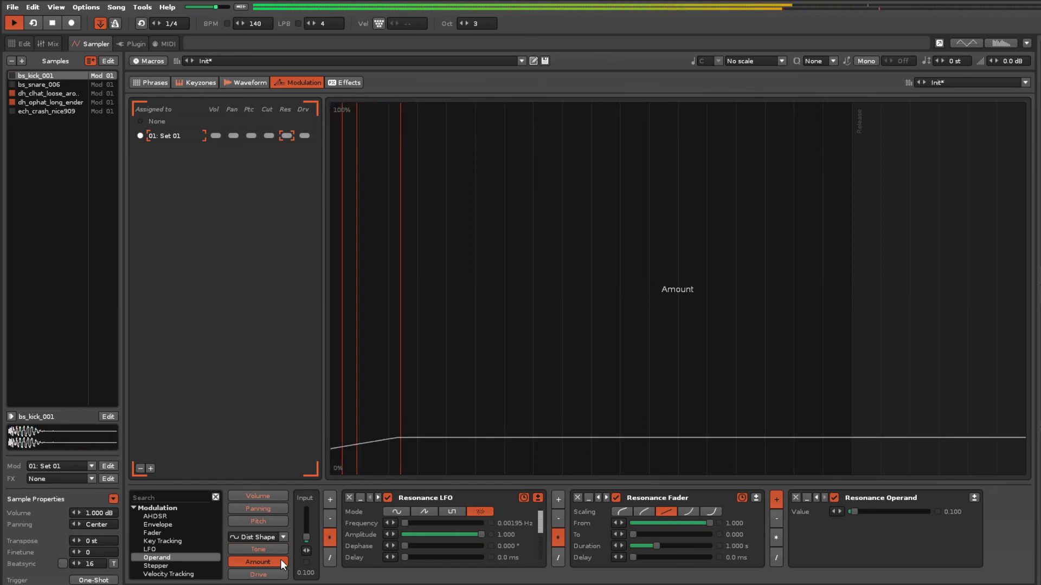
click(282, 574)
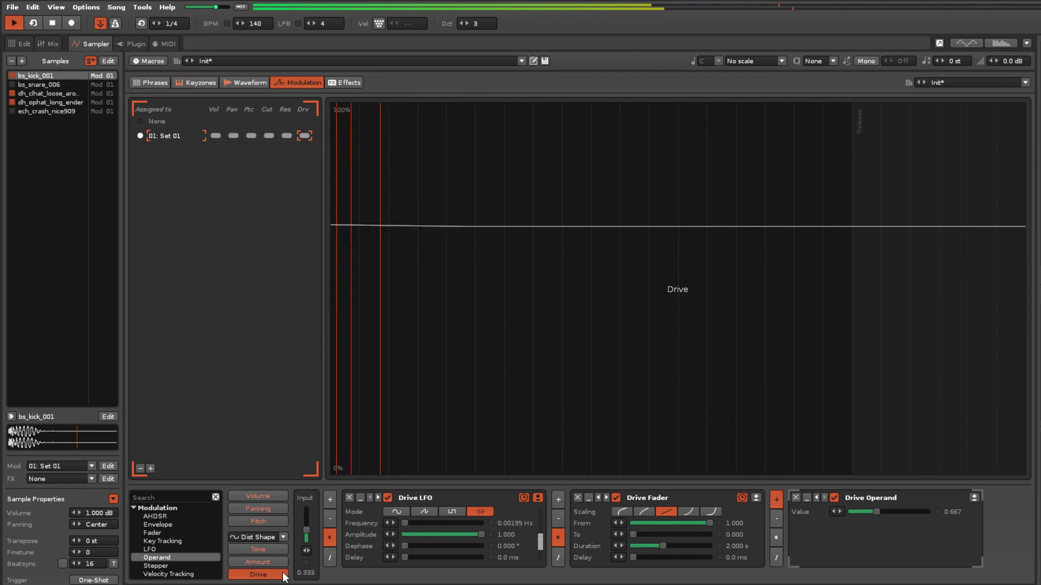
key(space)
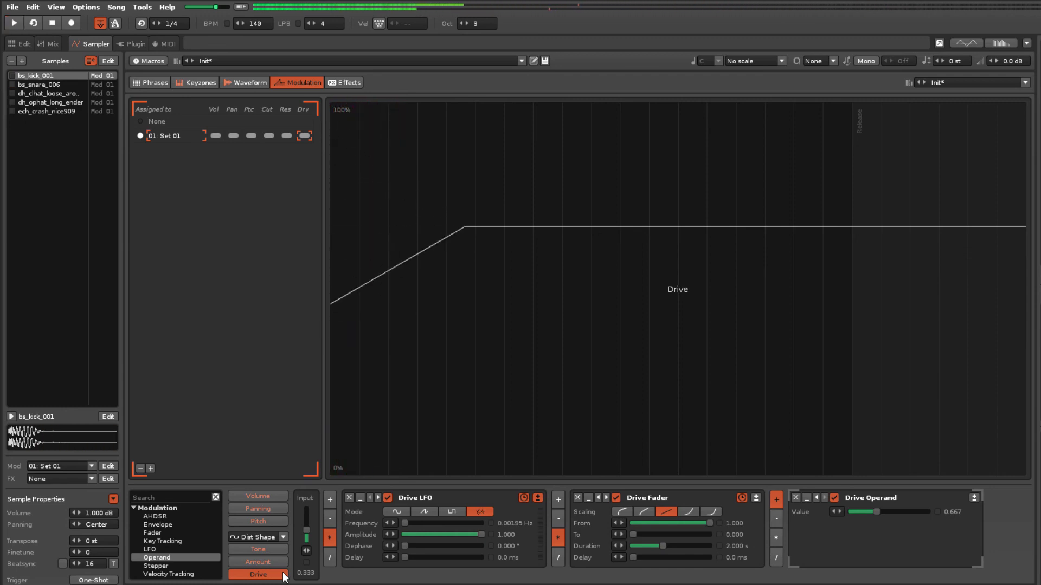